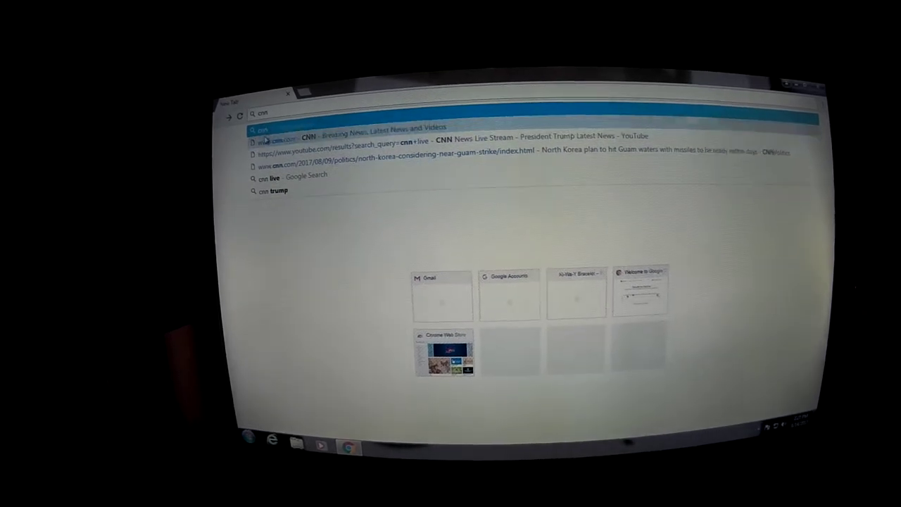
Load cnn.com and open the article on James Alex Fields Jr.'s Charlottesville court hearing.
{"action": "key", "text": "Return"}
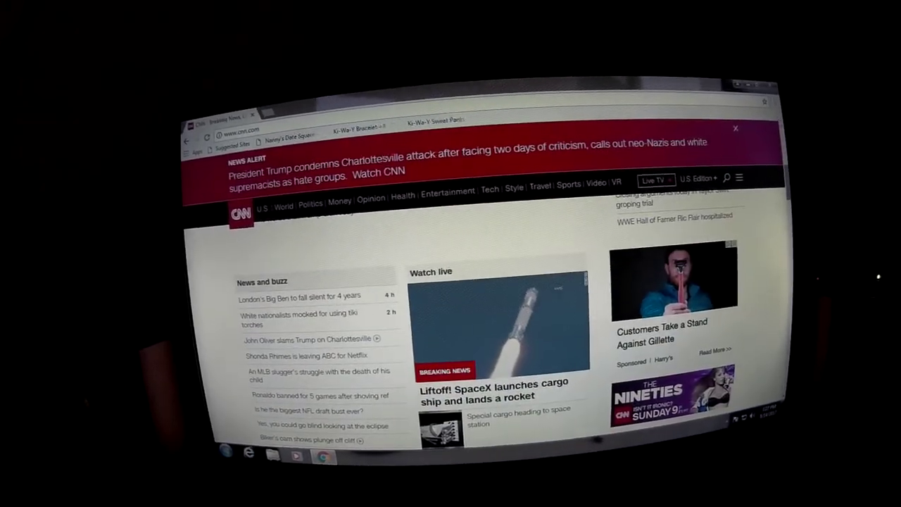
{"action": "scroll", "coordinate": [486, 317], "scroll_direction": "up", "scroll_amount": 5}
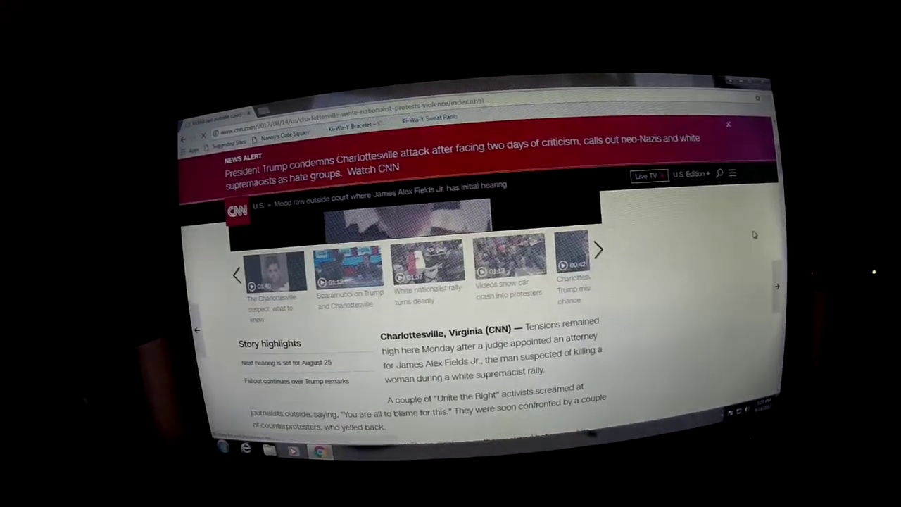
{"action": "scroll", "coordinate": [756, 236], "scroll_direction": "up", "scroll_amount": 5}
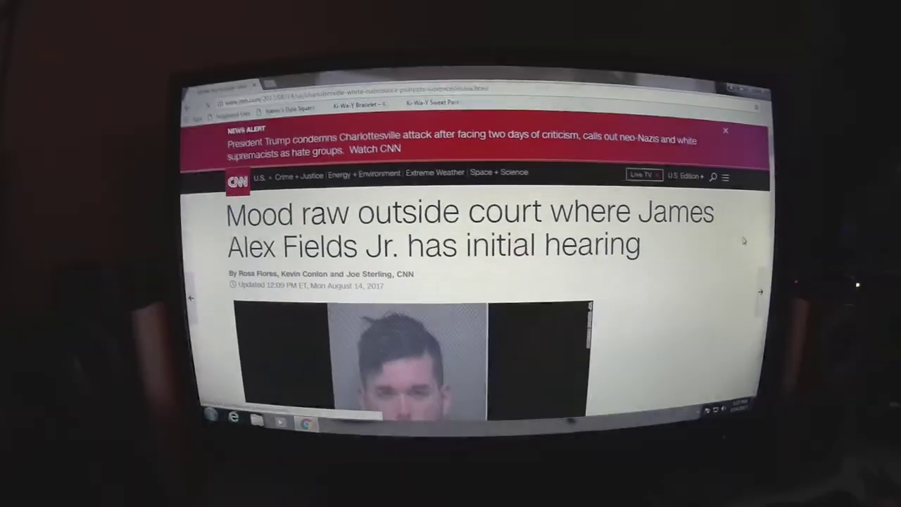